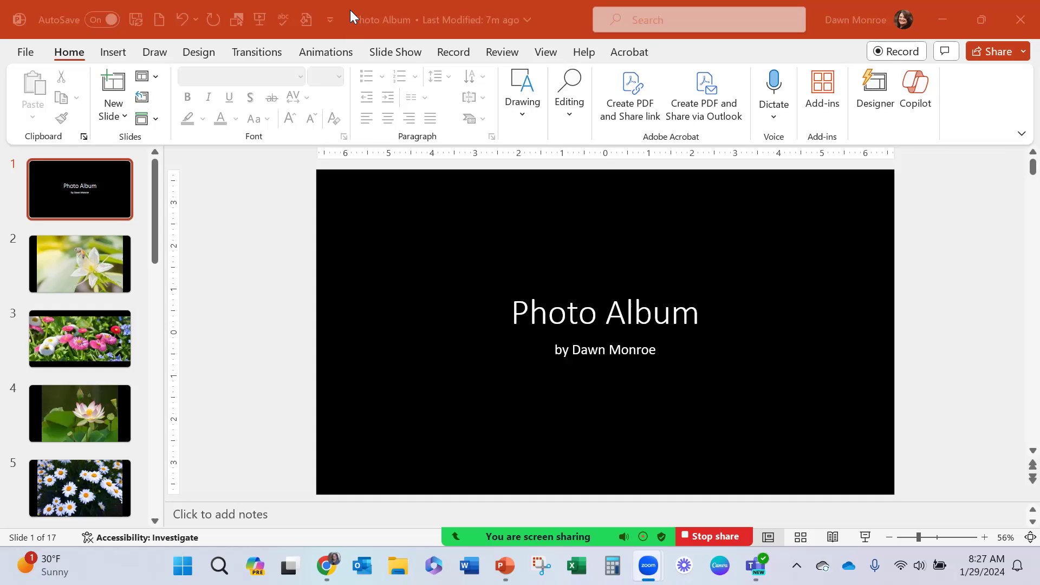
- Check the file name, then insert the 'smile' audio file from the PC onto the title slide
click(423, 19)
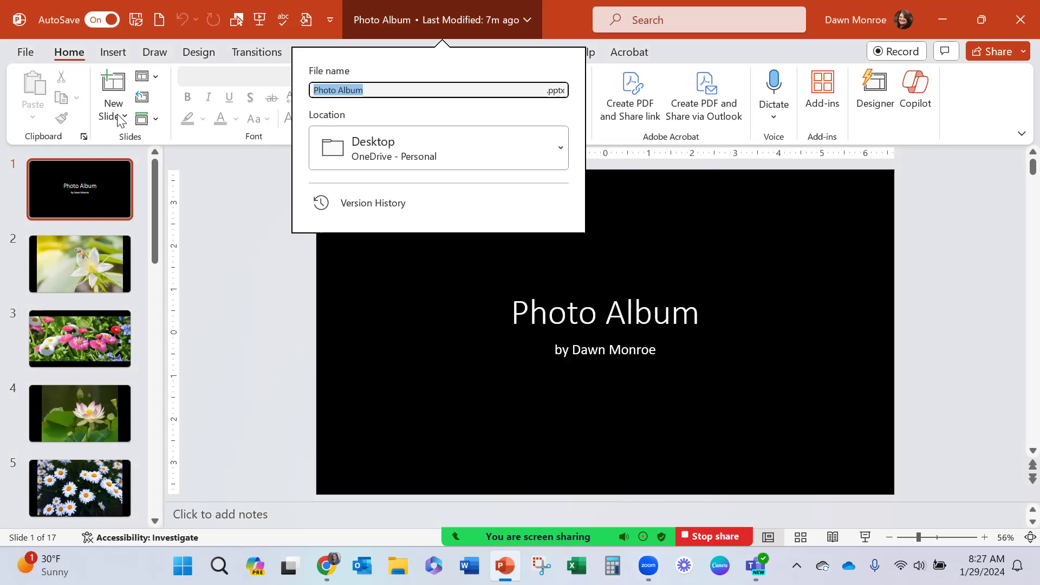
click(125, 54)
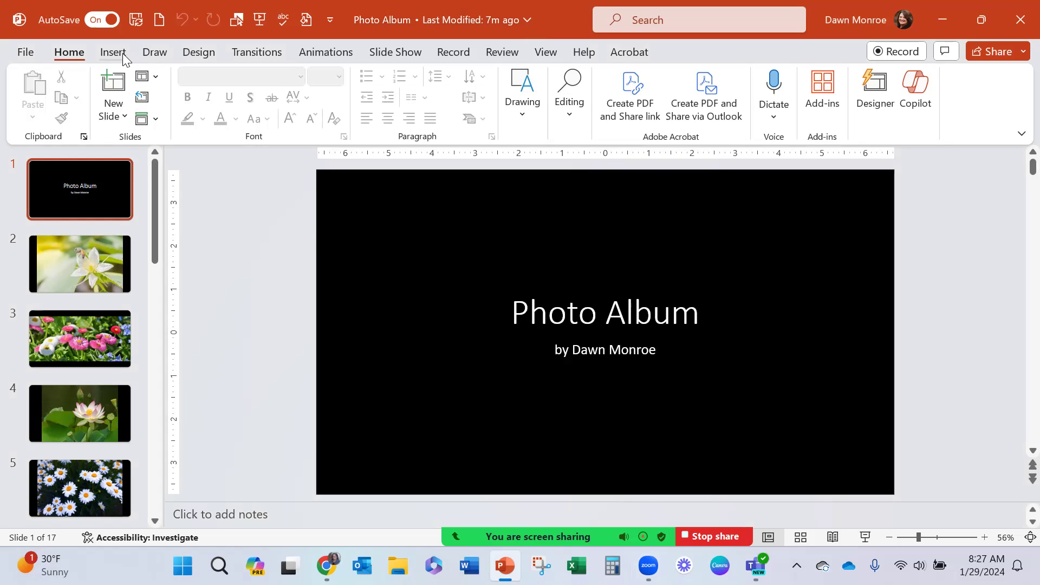
click(118, 53)
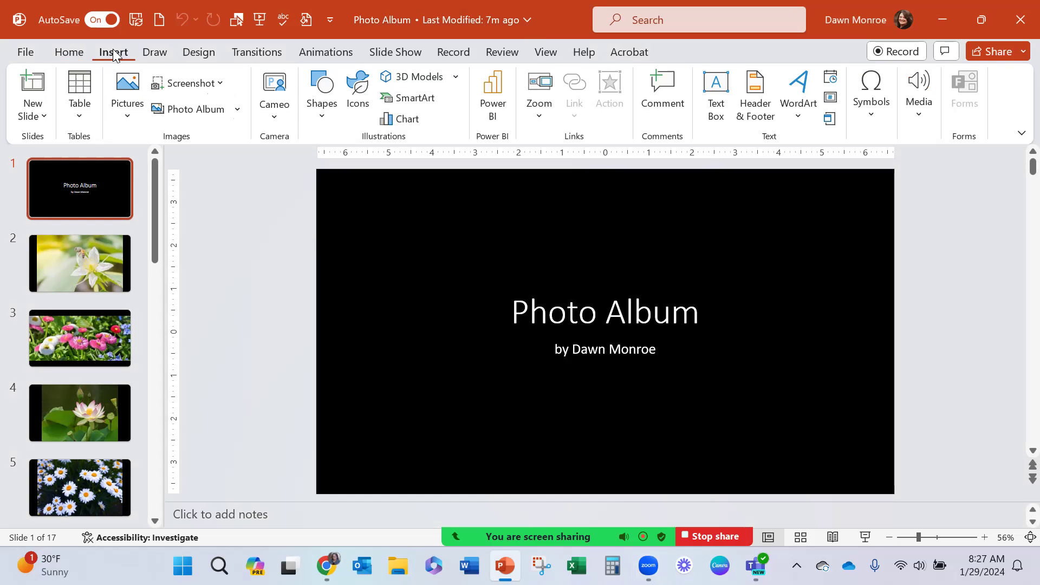
click(922, 132)
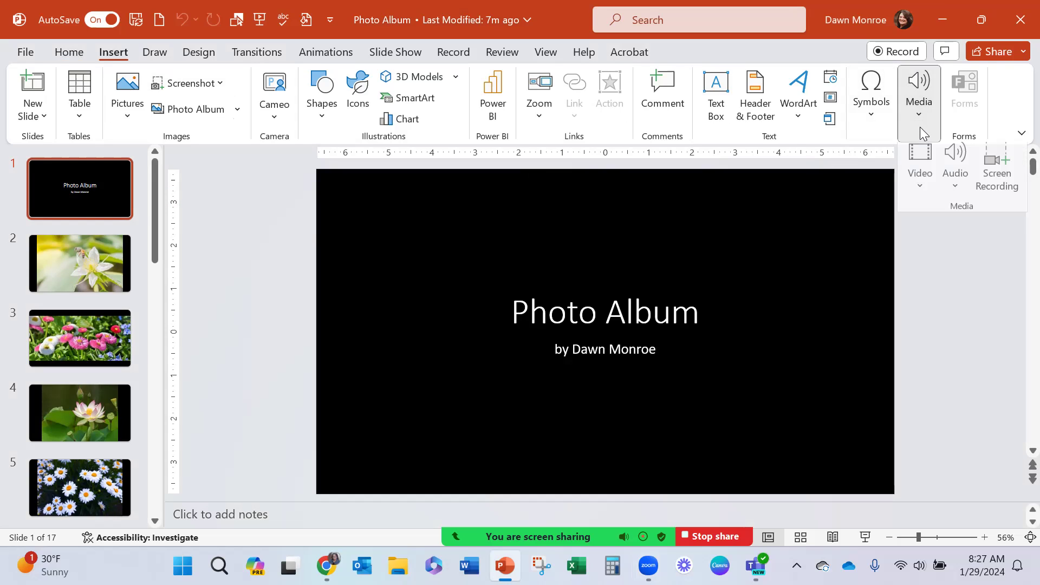
click(957, 193)
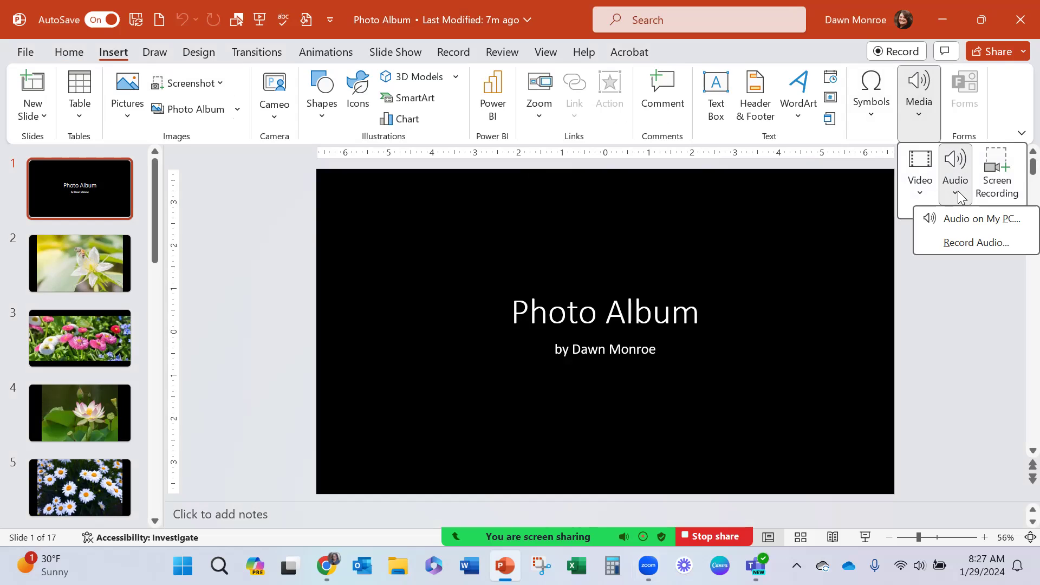
click(974, 222)
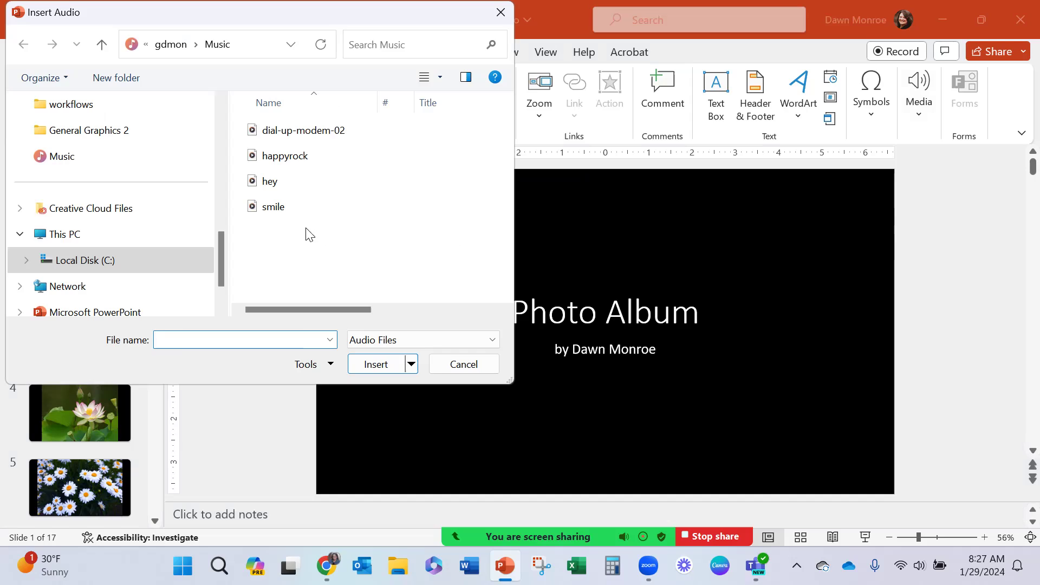
click(280, 209)
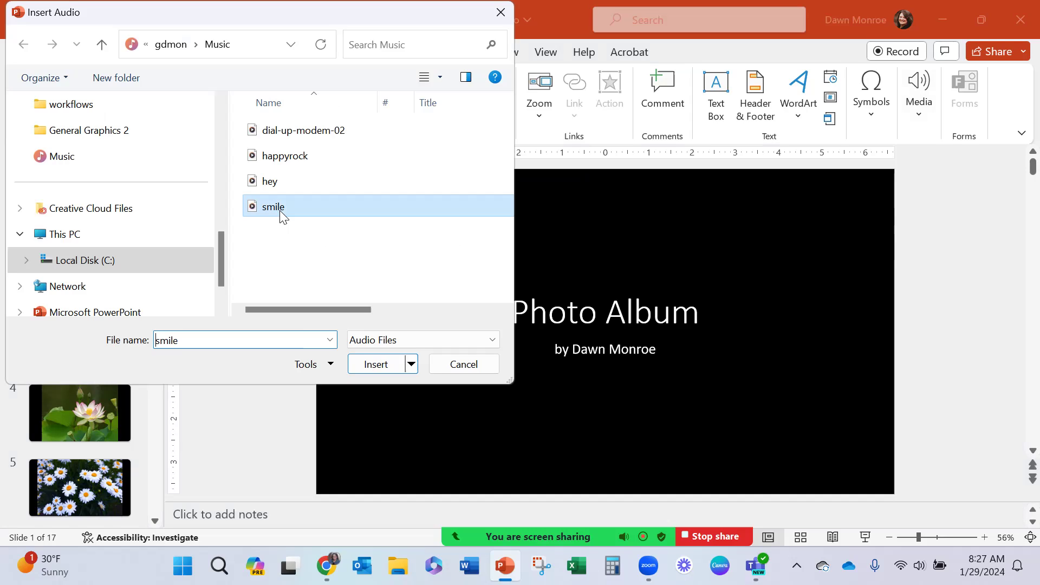
click(374, 365)
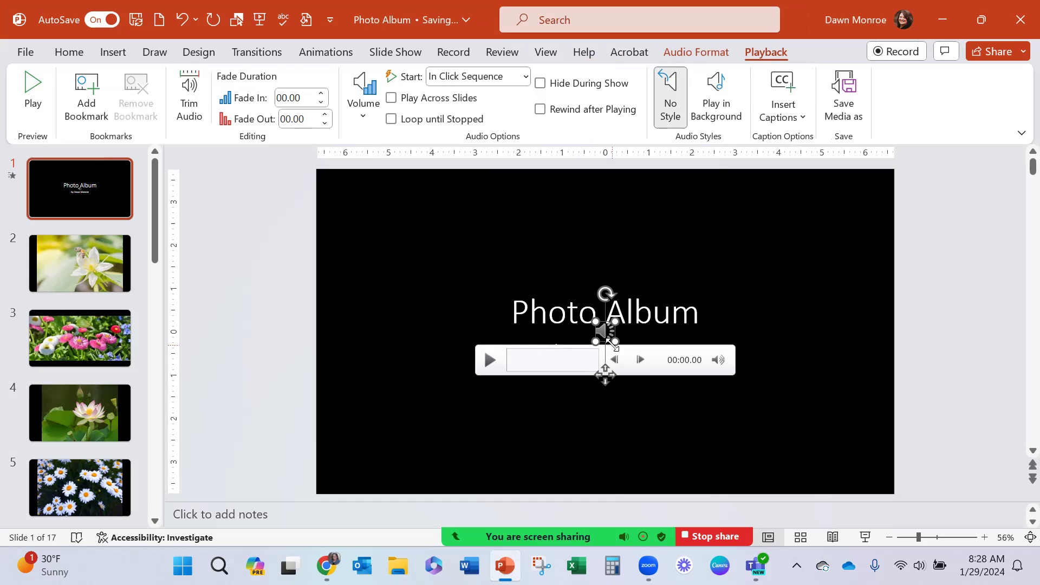
- Enlarge the speaker icon, move it lower left, and preview the clip to 3.74 seconds
mouse_move(596, 341)
mouse_down()
mouse_move(569, 372)
mouse_move(453, 399)
mouse_up()
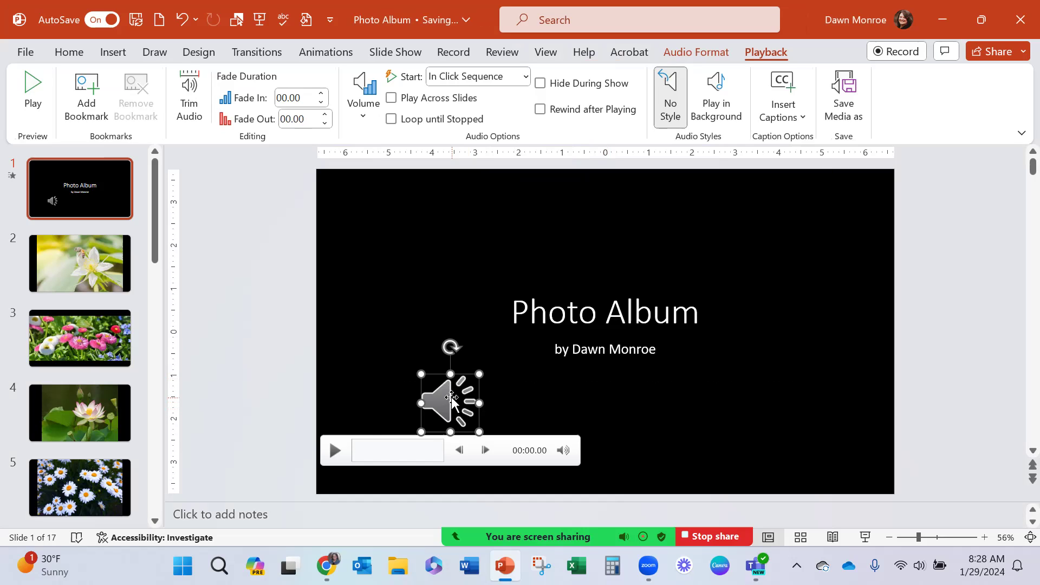
click(336, 451)
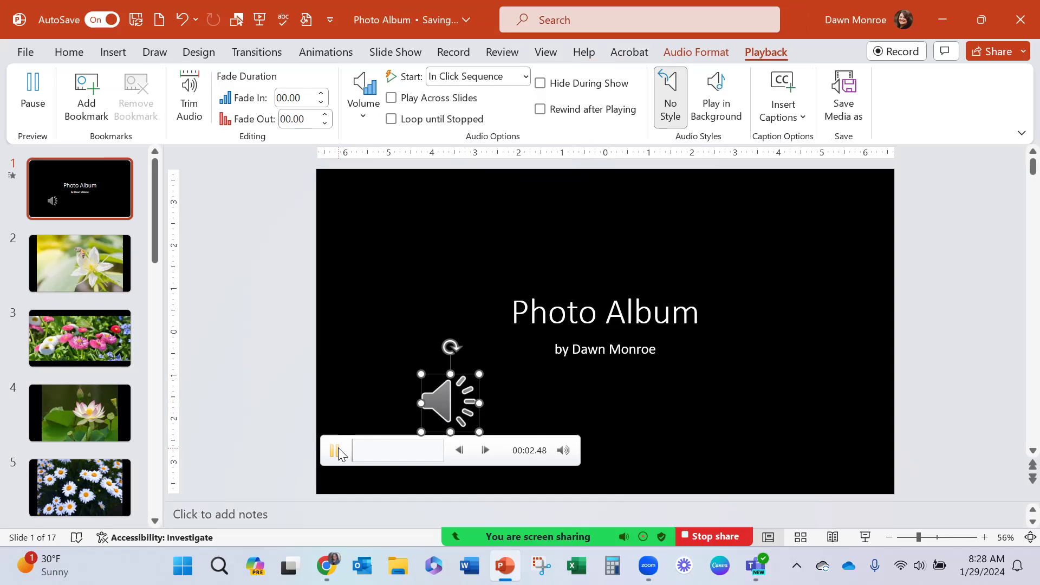
click(335, 450)
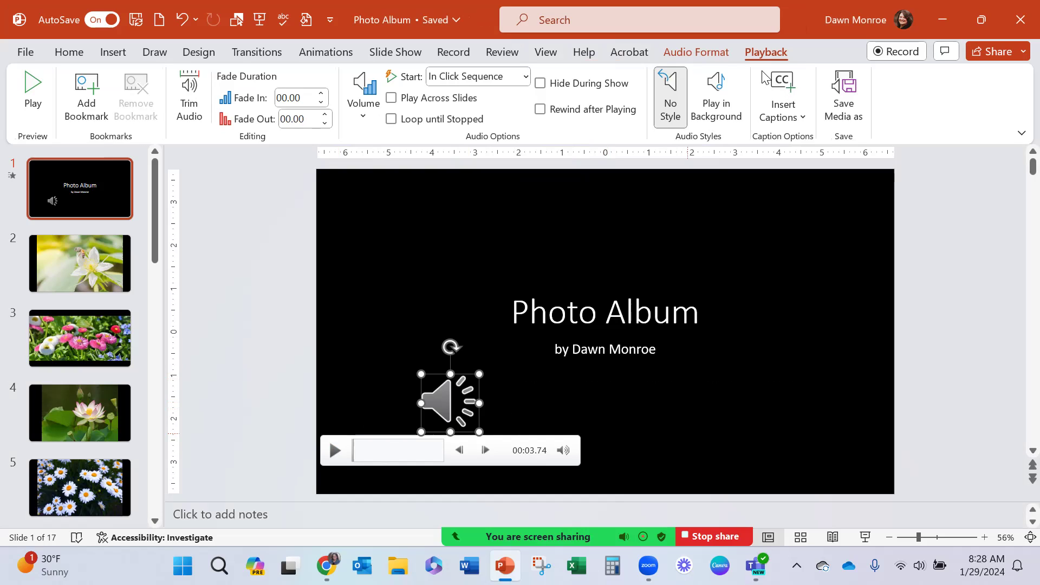
- Set the audio clip's volume to Low
click(696, 52)
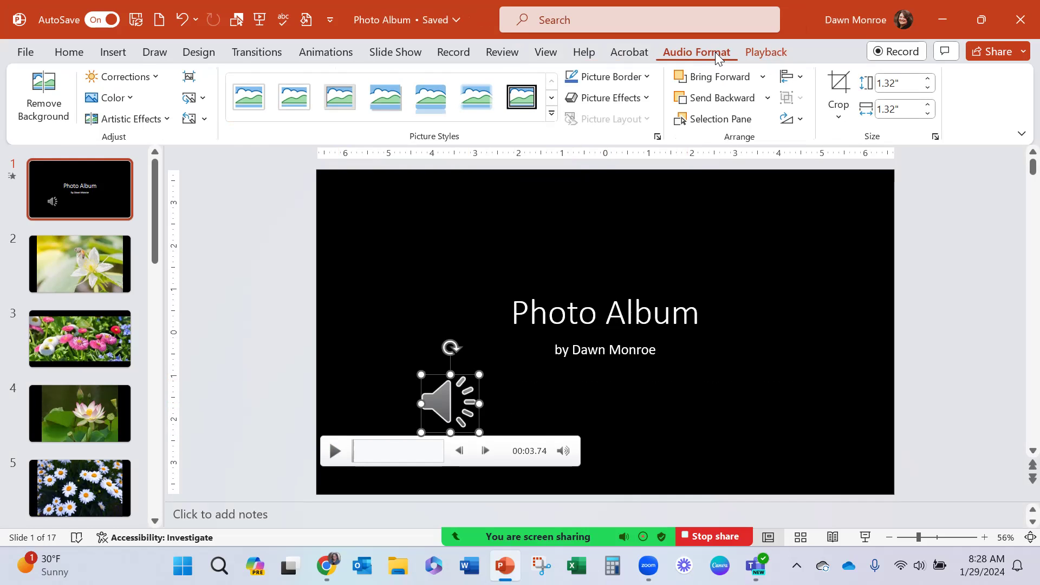
click(765, 52)
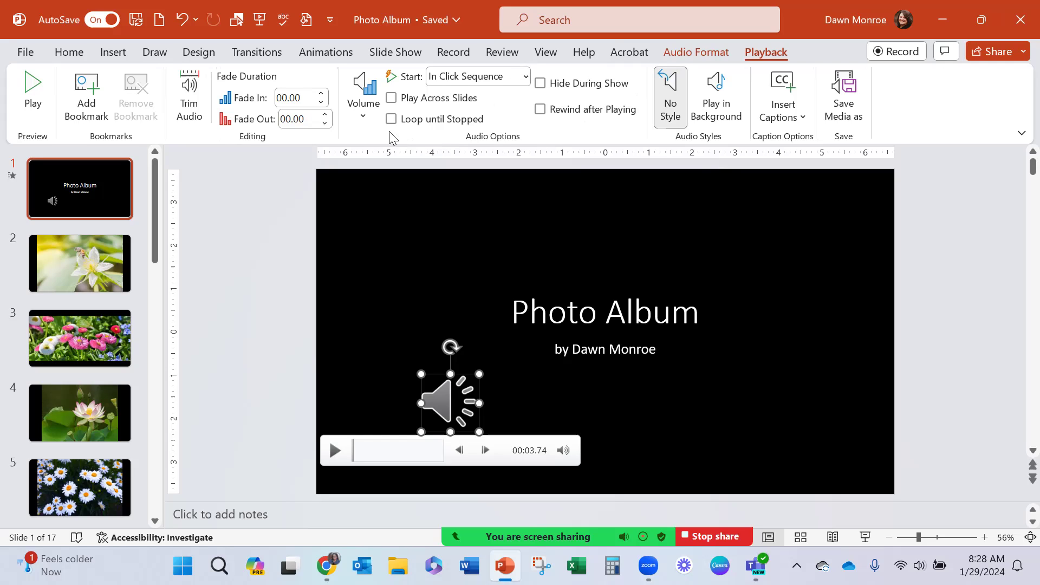
click(363, 106)
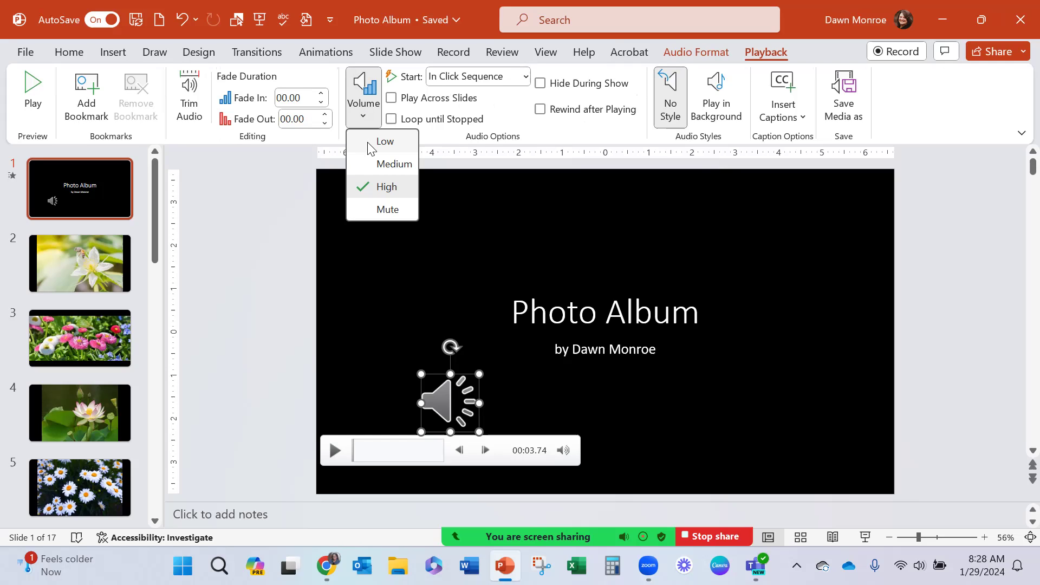
click(385, 141)
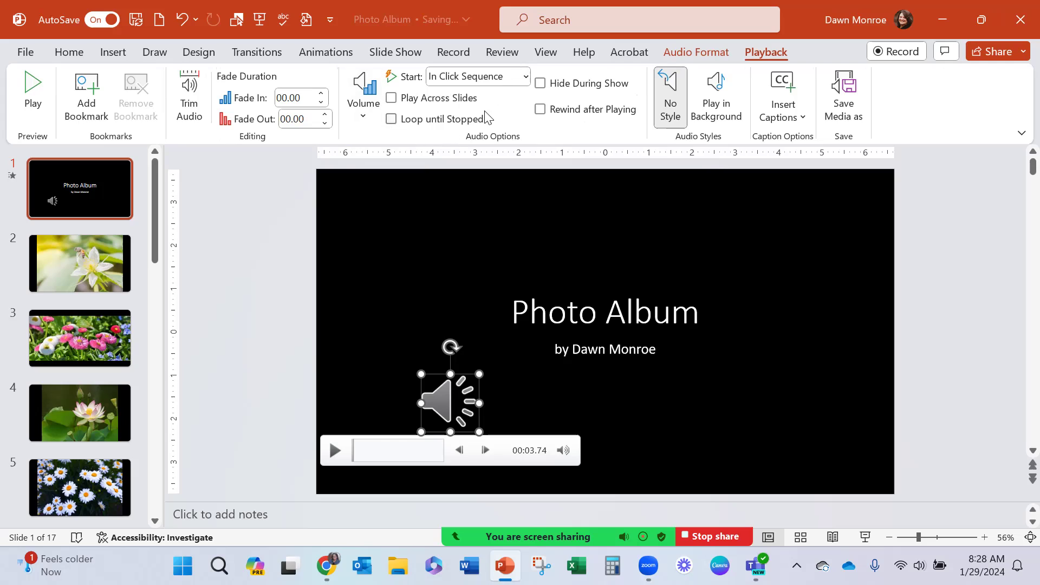
- Make the audio start automatically, play across slides, and loop until stopped
click(526, 76)
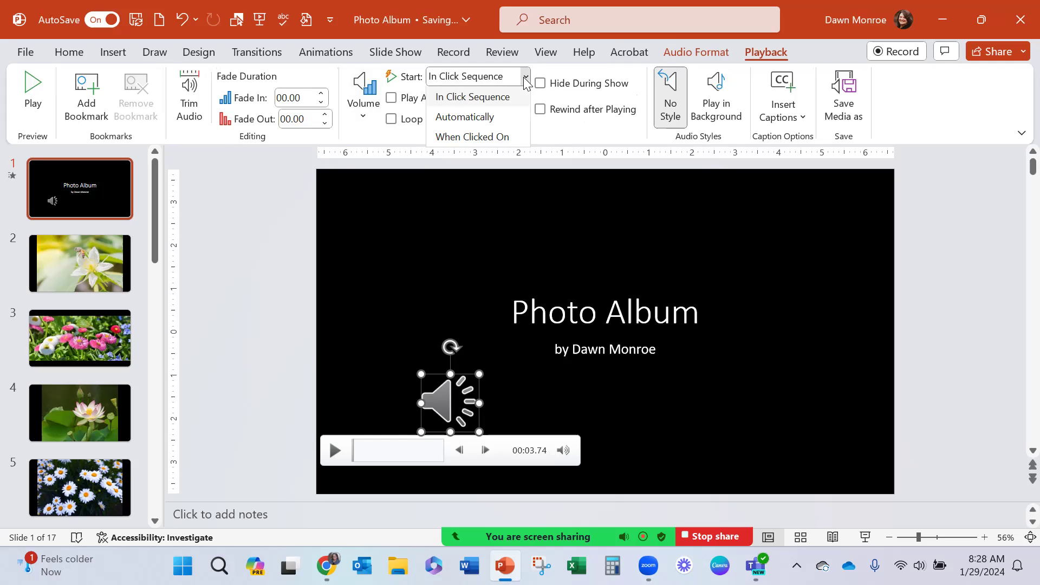
click(505, 118)
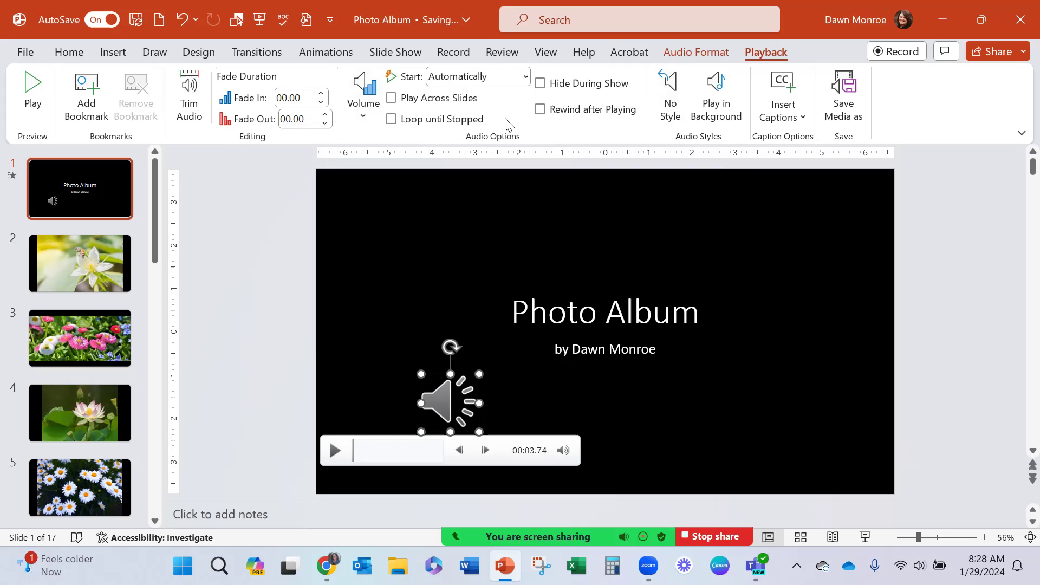
click(391, 98)
click(391, 118)
- Resize the audio icon and set it to hide during the show
click(470, 390)
drag(456, 408, 496, 372)
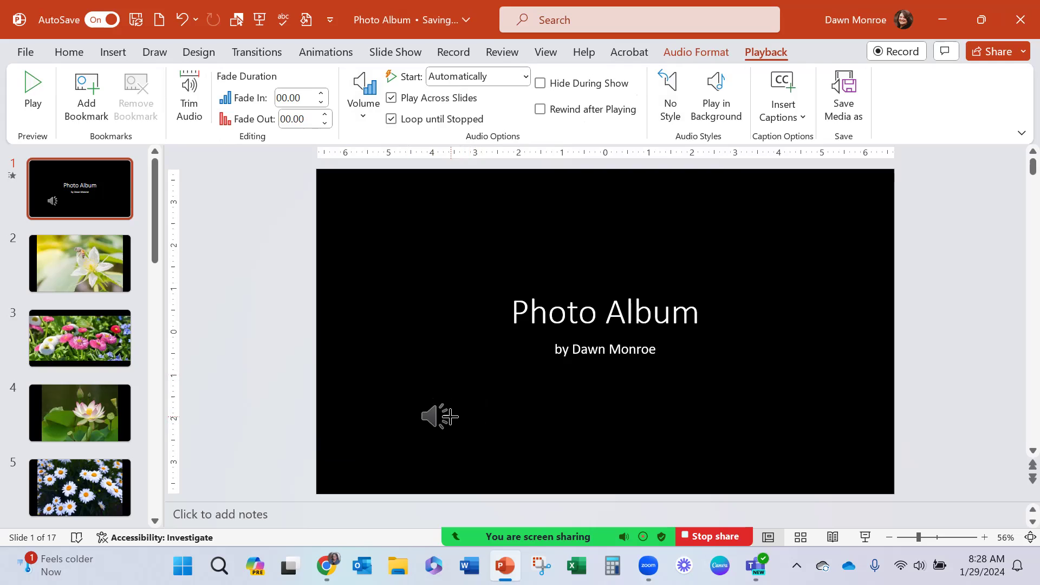
click(494, 374)
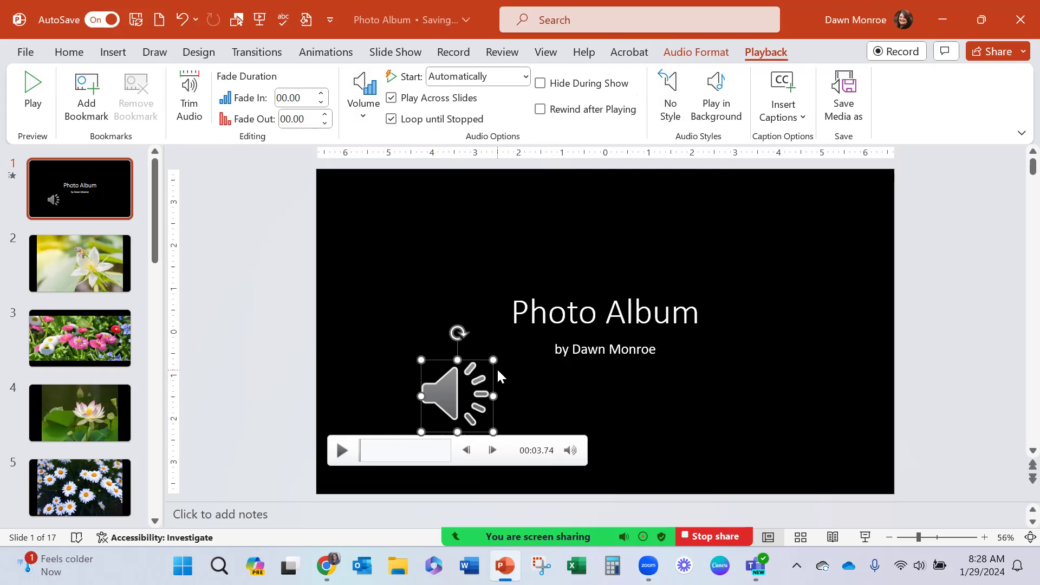
click(541, 84)
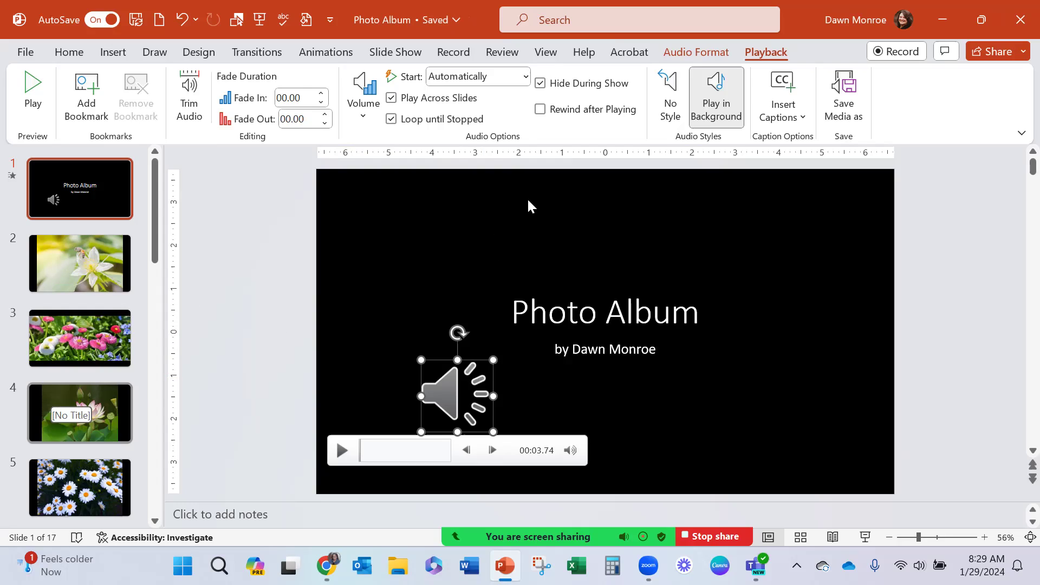
- Show the Animation Pane and bring up Effect Options for the smile clip
click(327, 54)
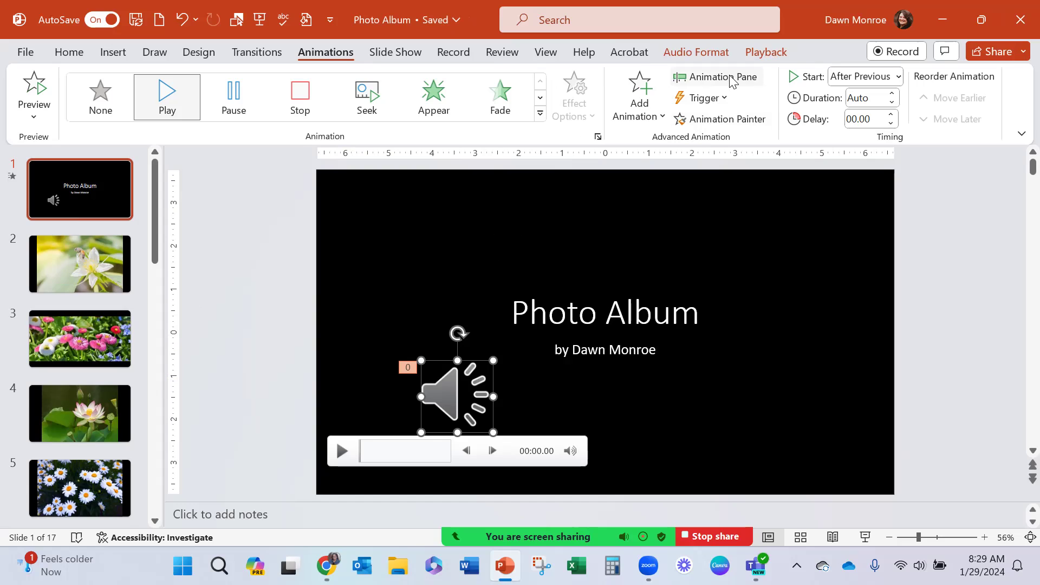
click(722, 76)
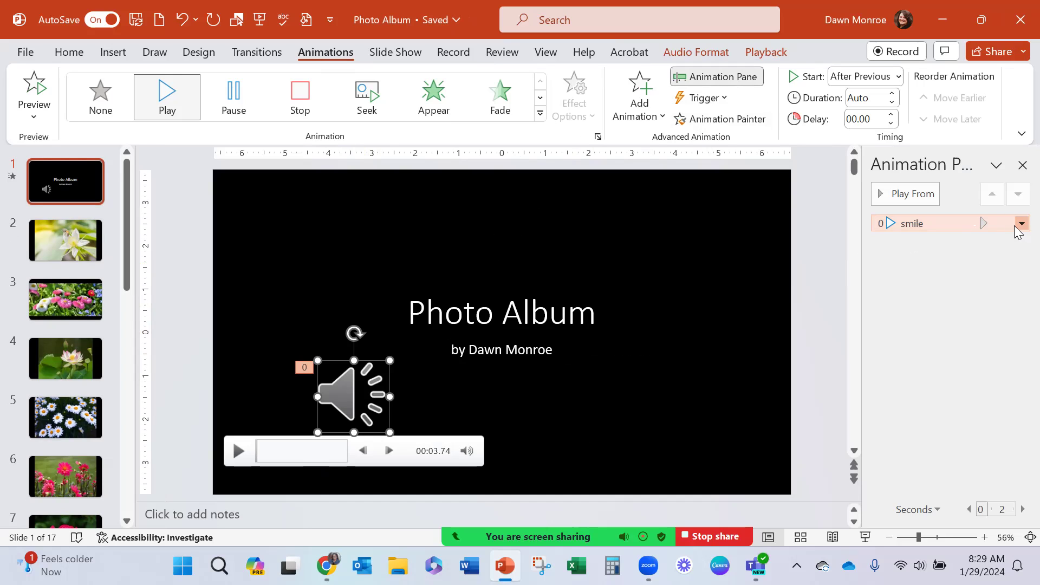
click(1021, 223)
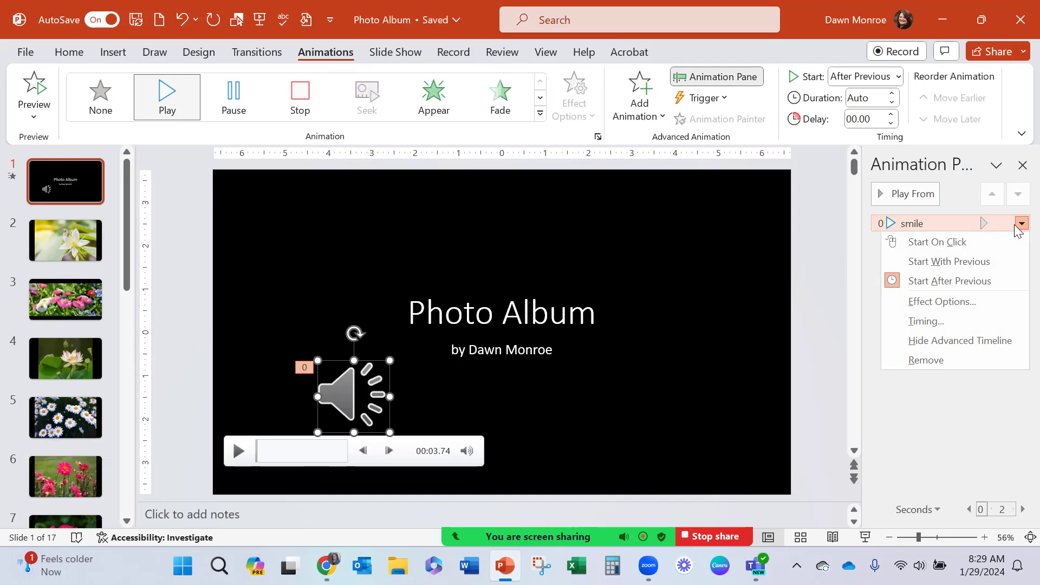
click(953, 301)
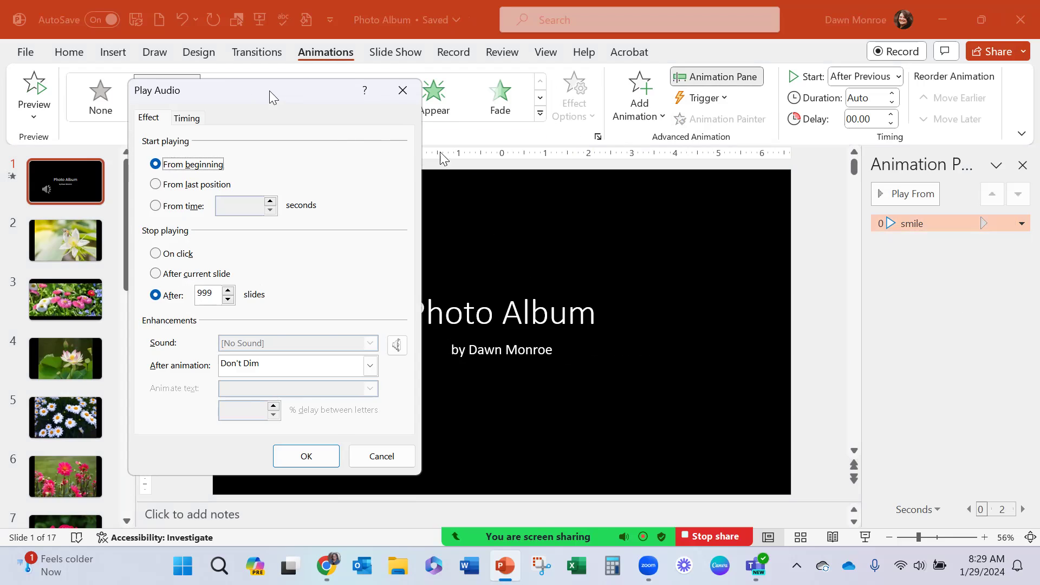
- In the Play Audio dialog, set Stop playing to after 4 slides and confirm
drag(264, 81, 668, 104)
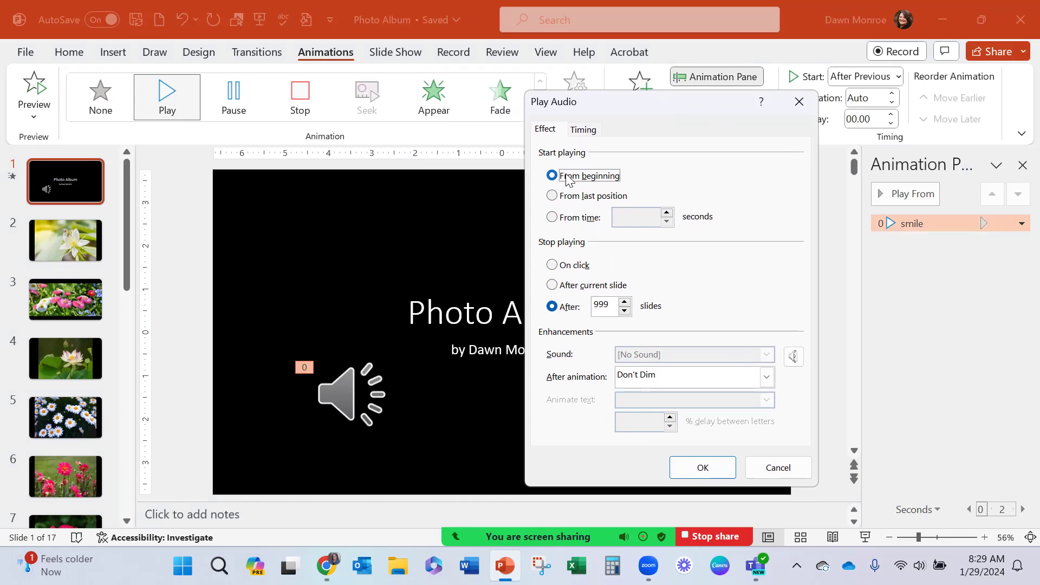
double_click(600, 305)
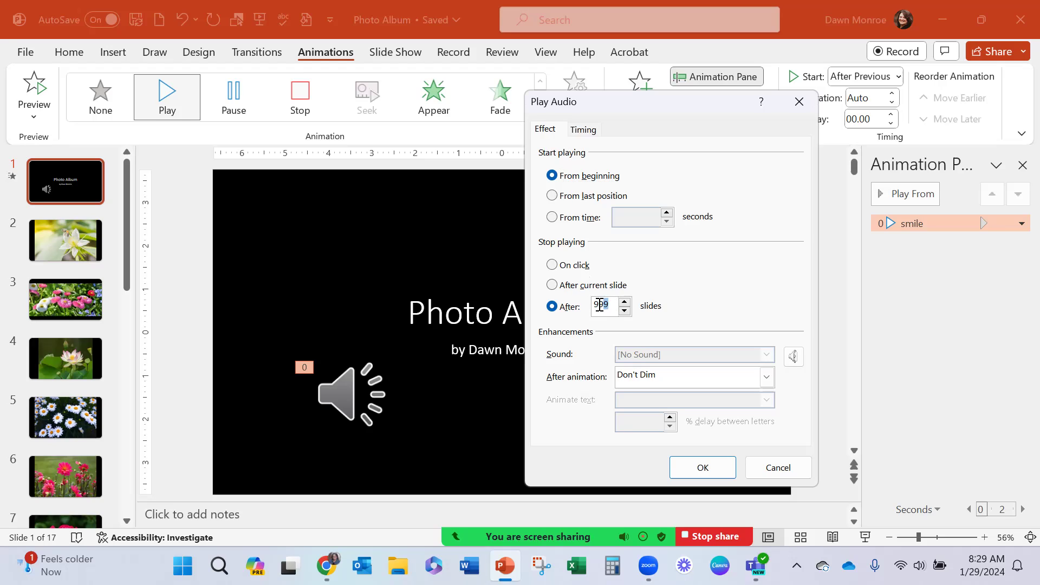
text(4)
click(703, 469)
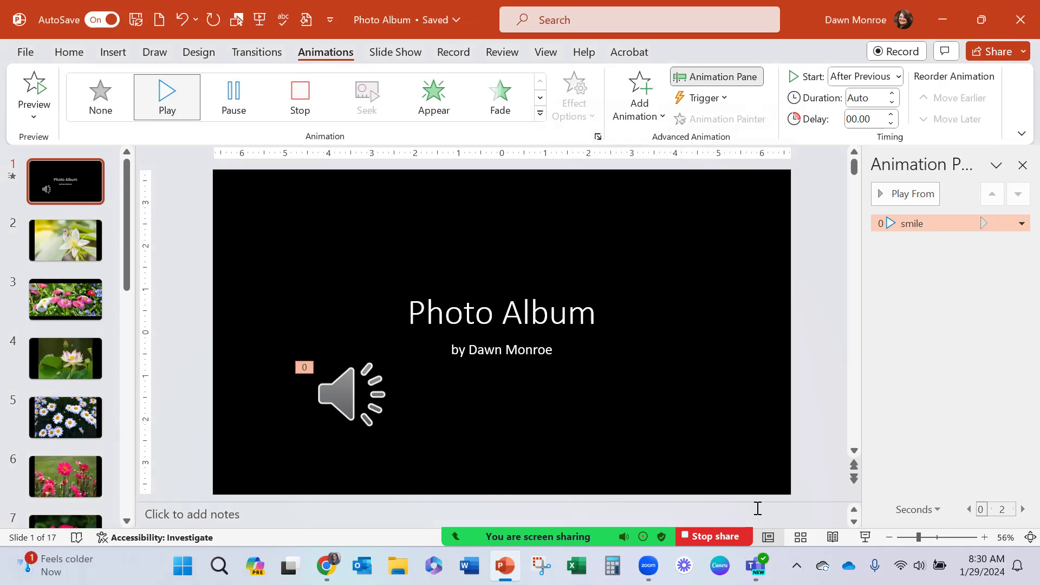
- Start the slide show from slide 1 and advance to the pink and white daisies photos
click(865, 538)
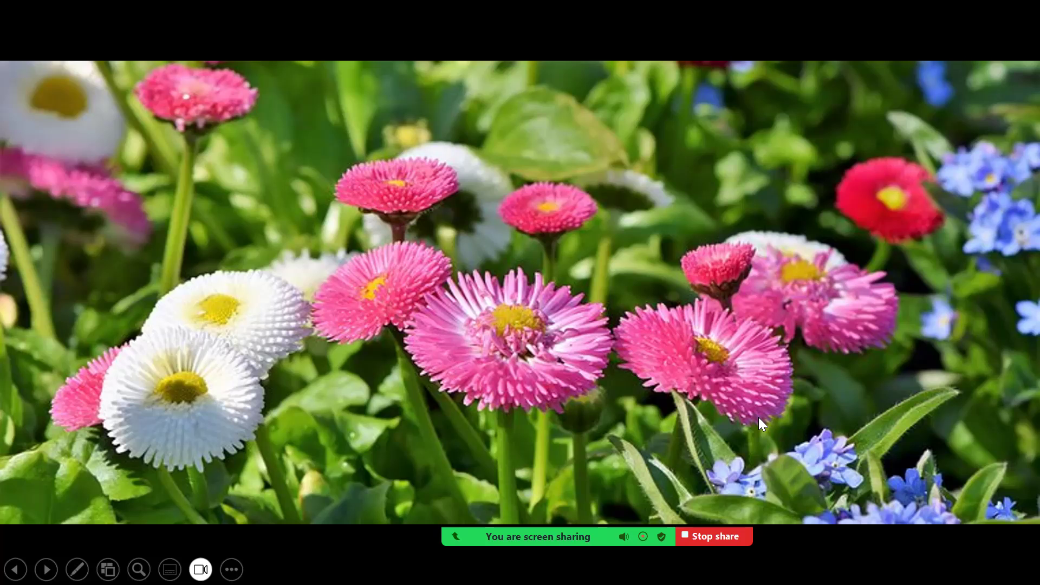
click(758, 417)
click(759, 415)
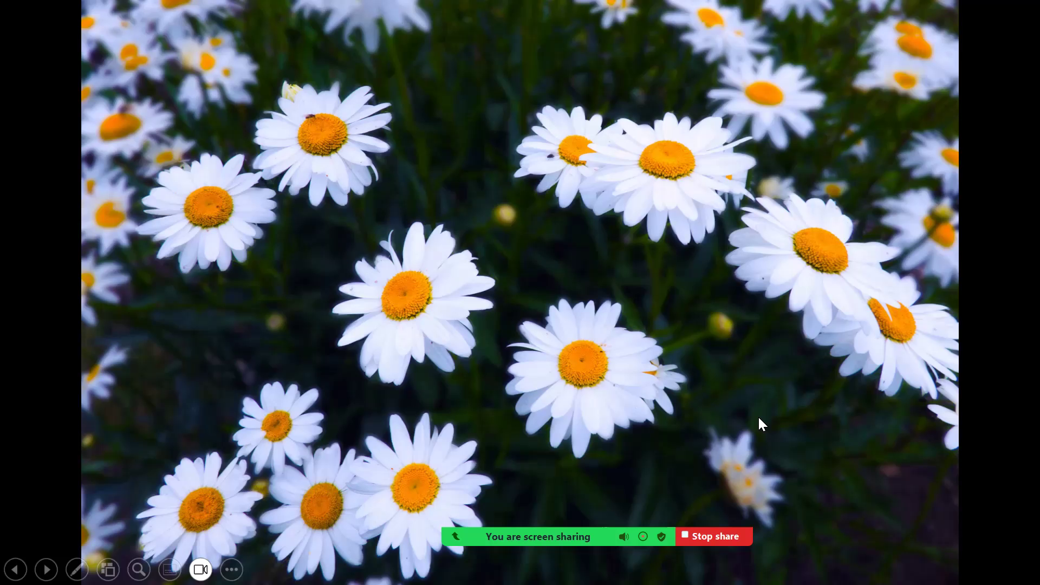